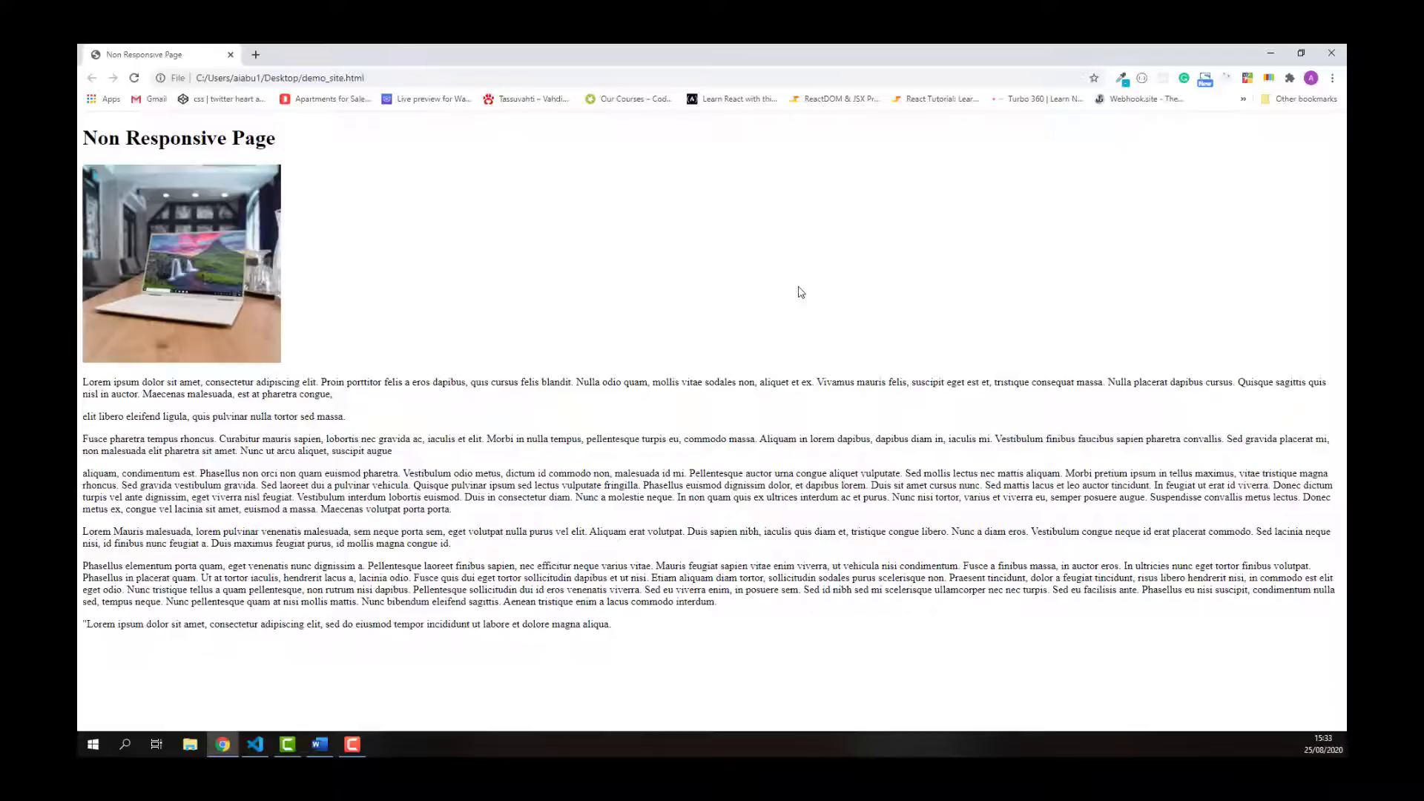
Step: Open Chrome's developer tools on the demo page and switch on iPhone 5/SE device emulation
right_click(756, 219)
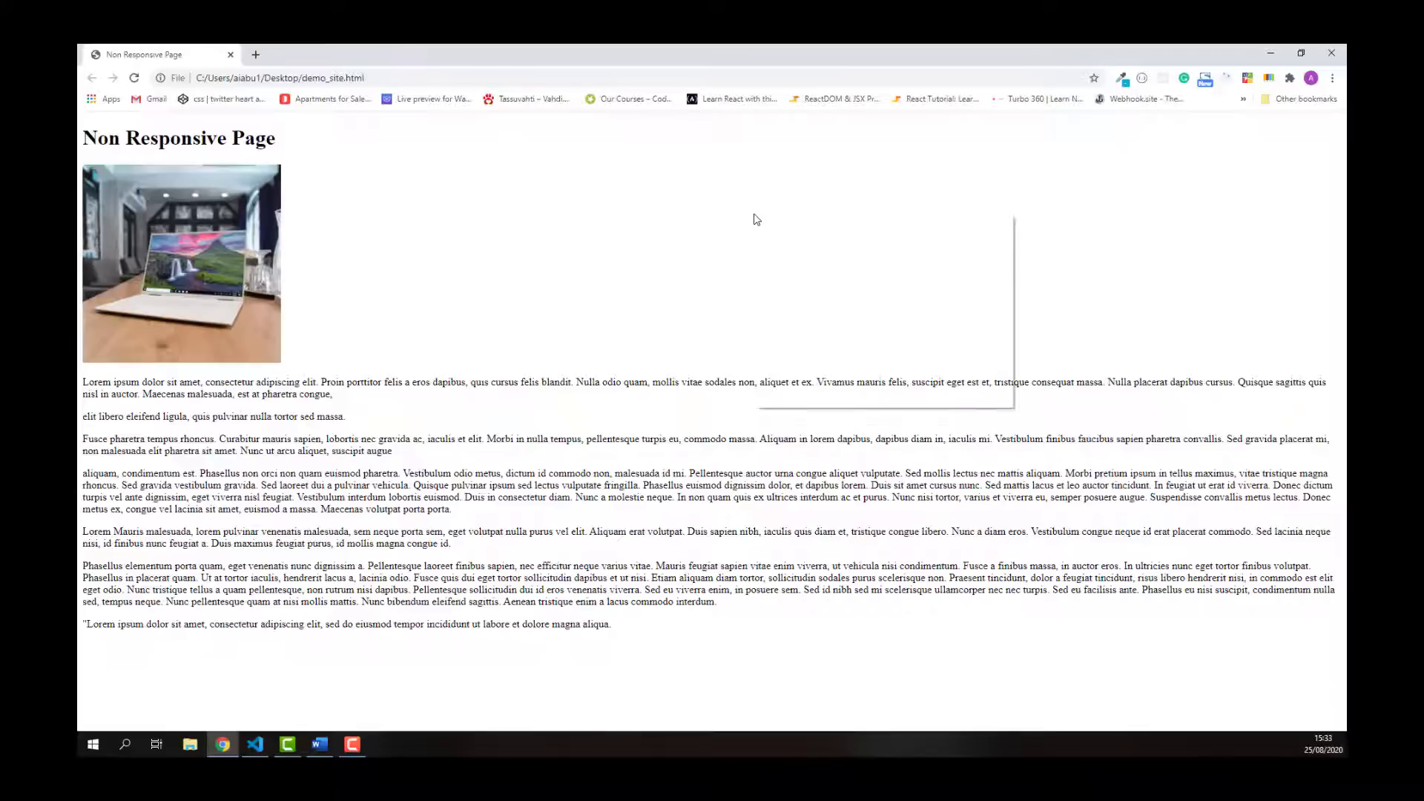
click(790, 398)
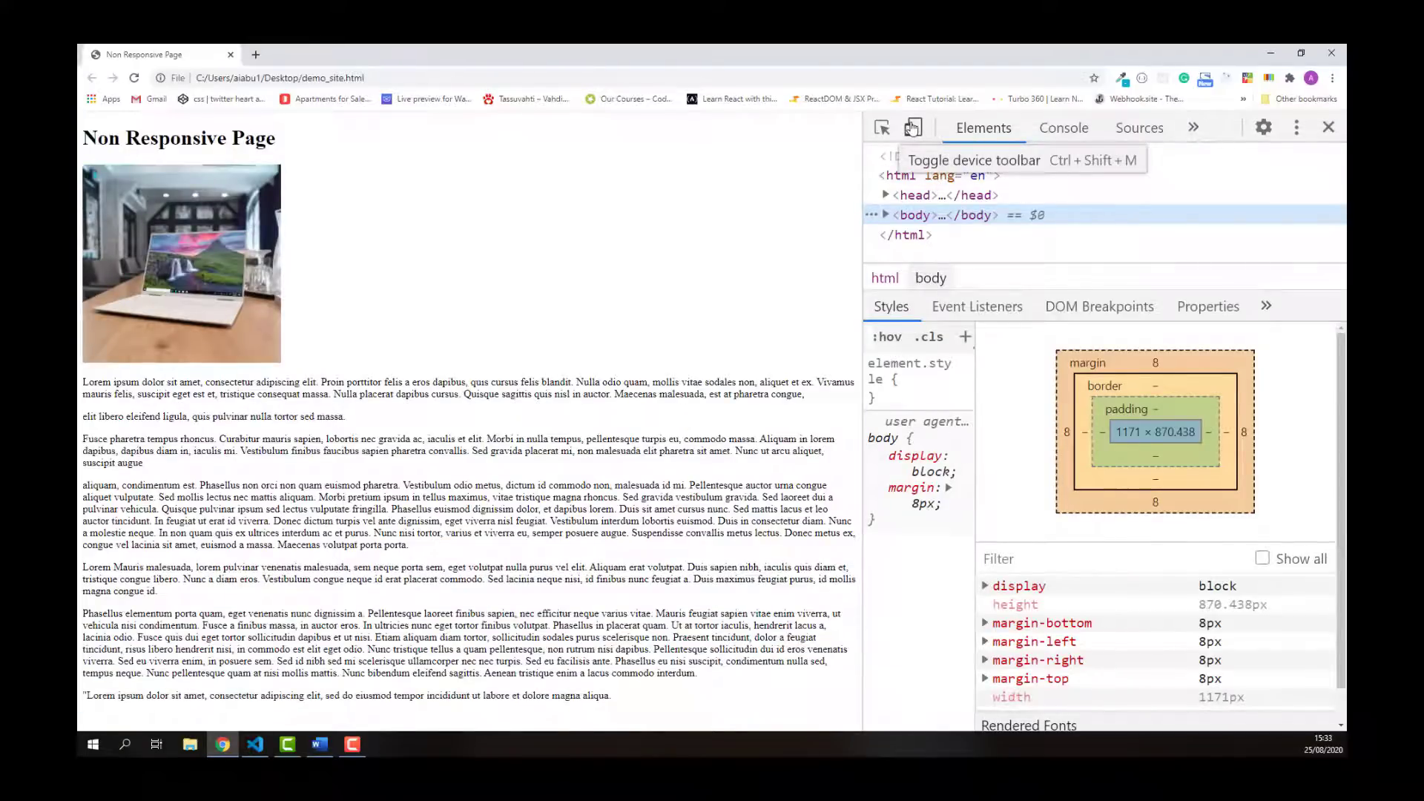
click(913, 128)
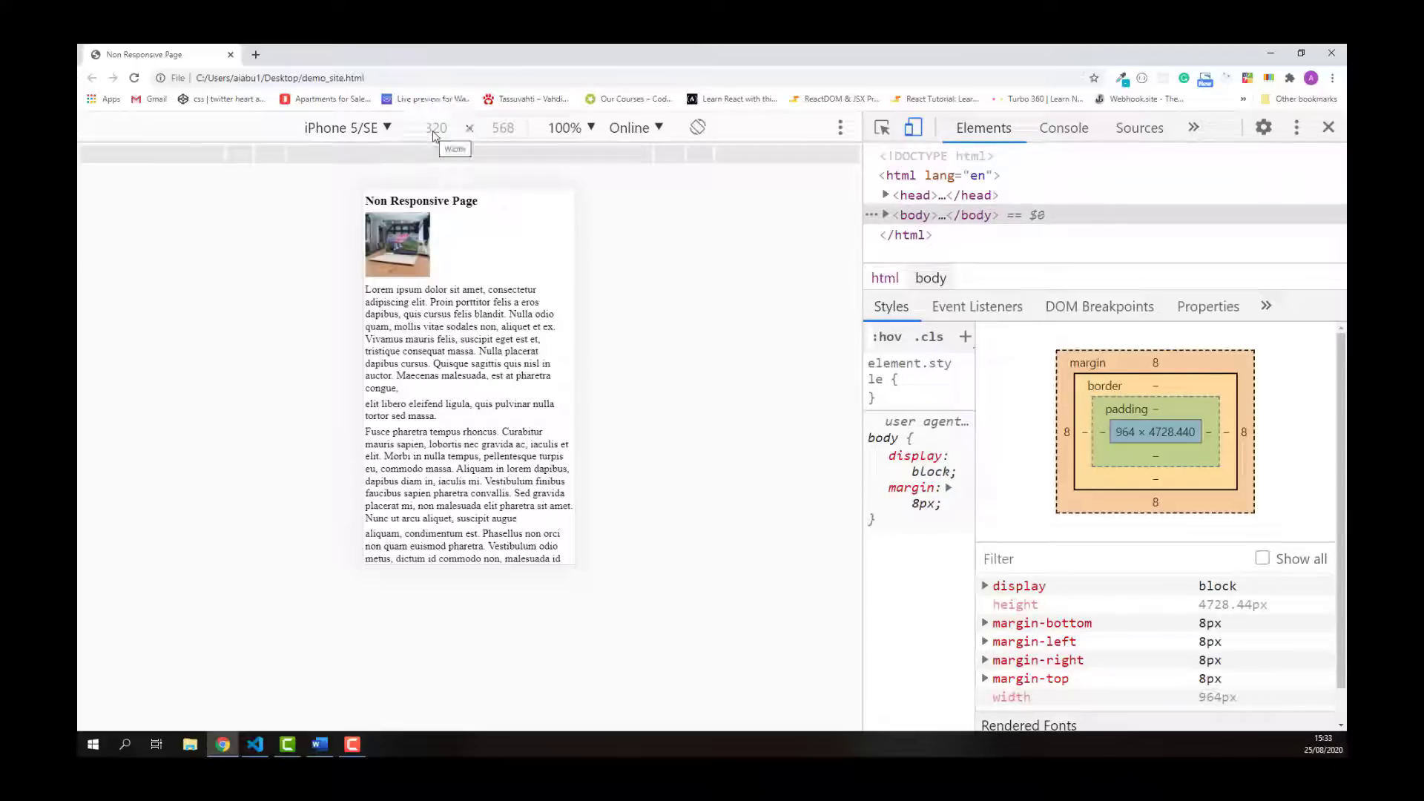
Step: Select the <html> node in Elements and check its 980 × 4765.880 box model size
click(952, 181)
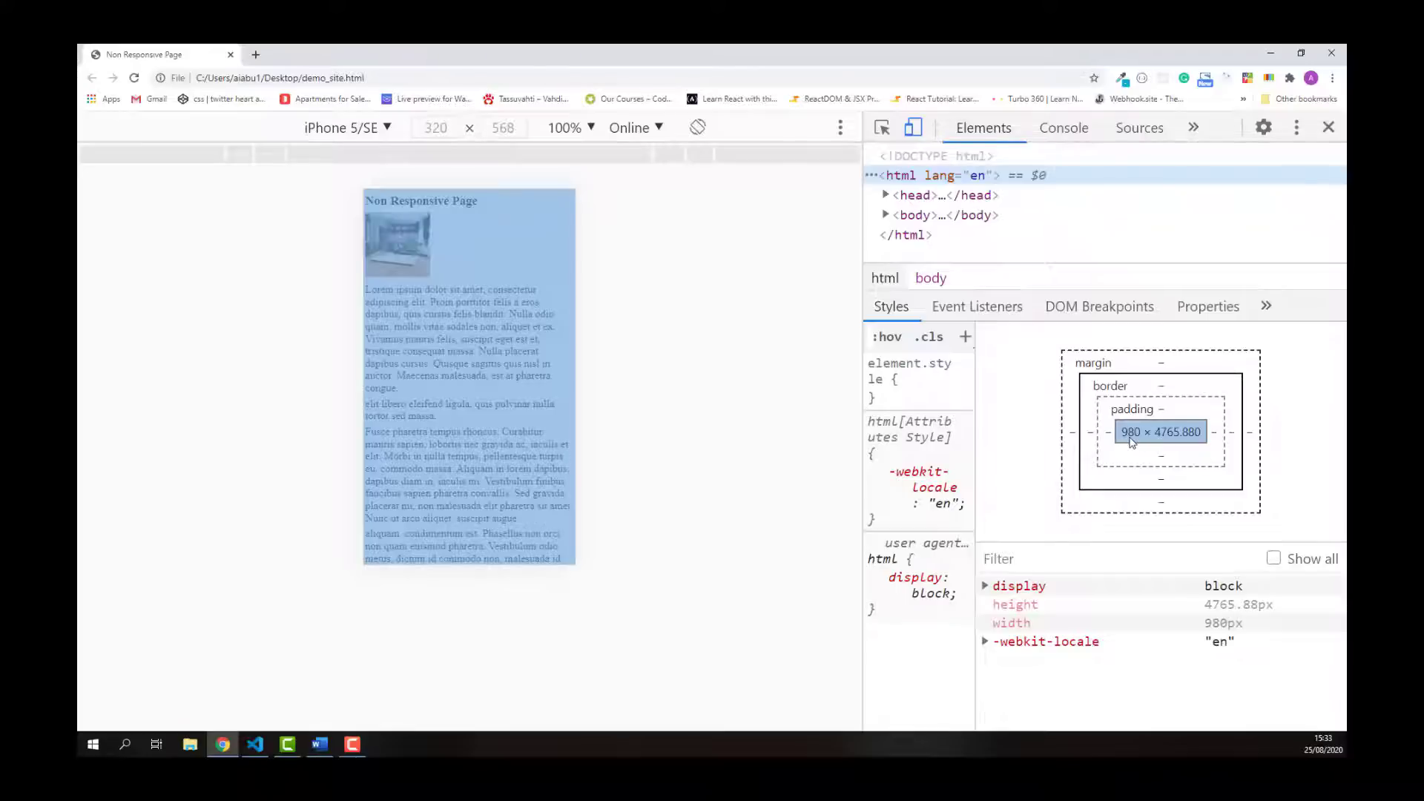
drag(1134, 403, 1137, 405)
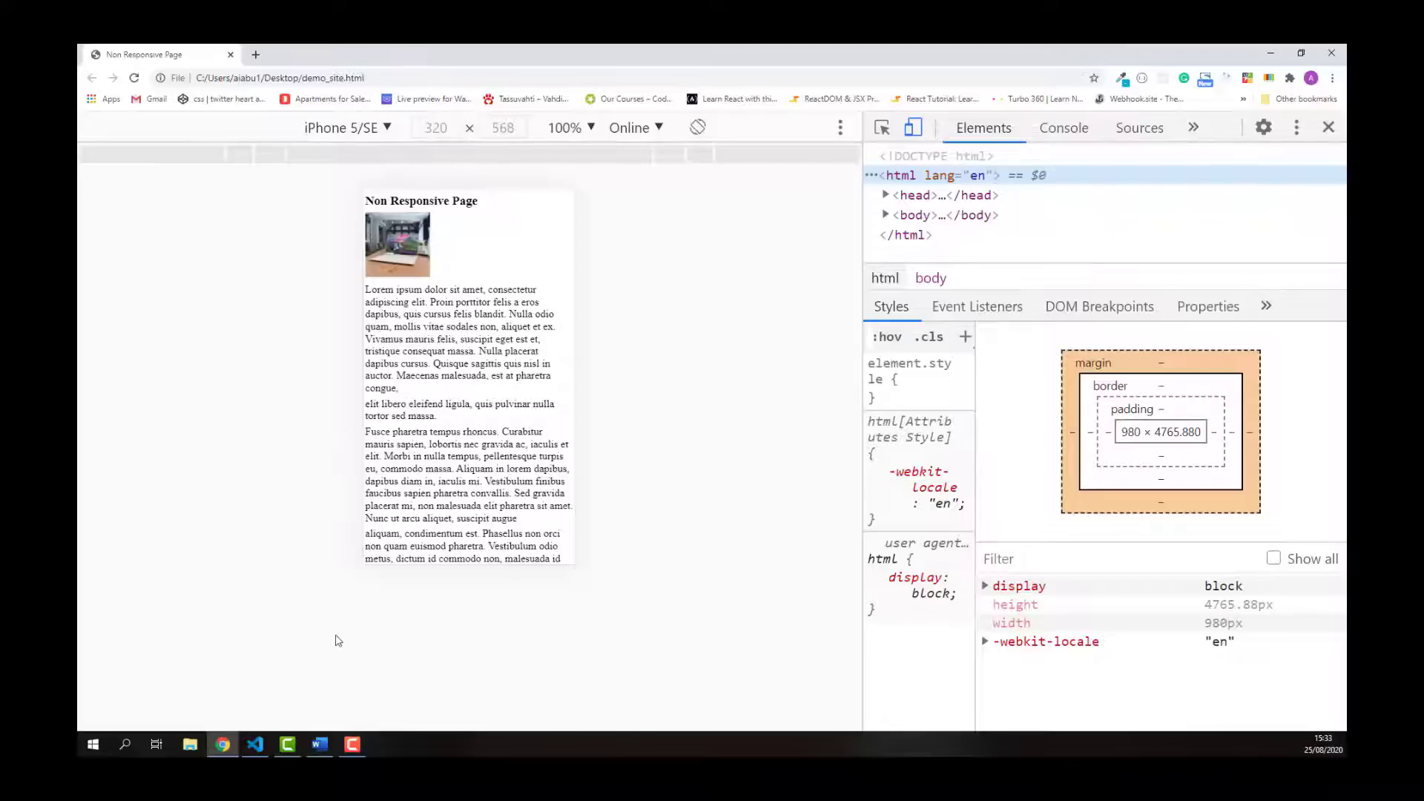
Step: In VS Code, place the cursor at the end of the line 4 charset meta tag
click(256, 745)
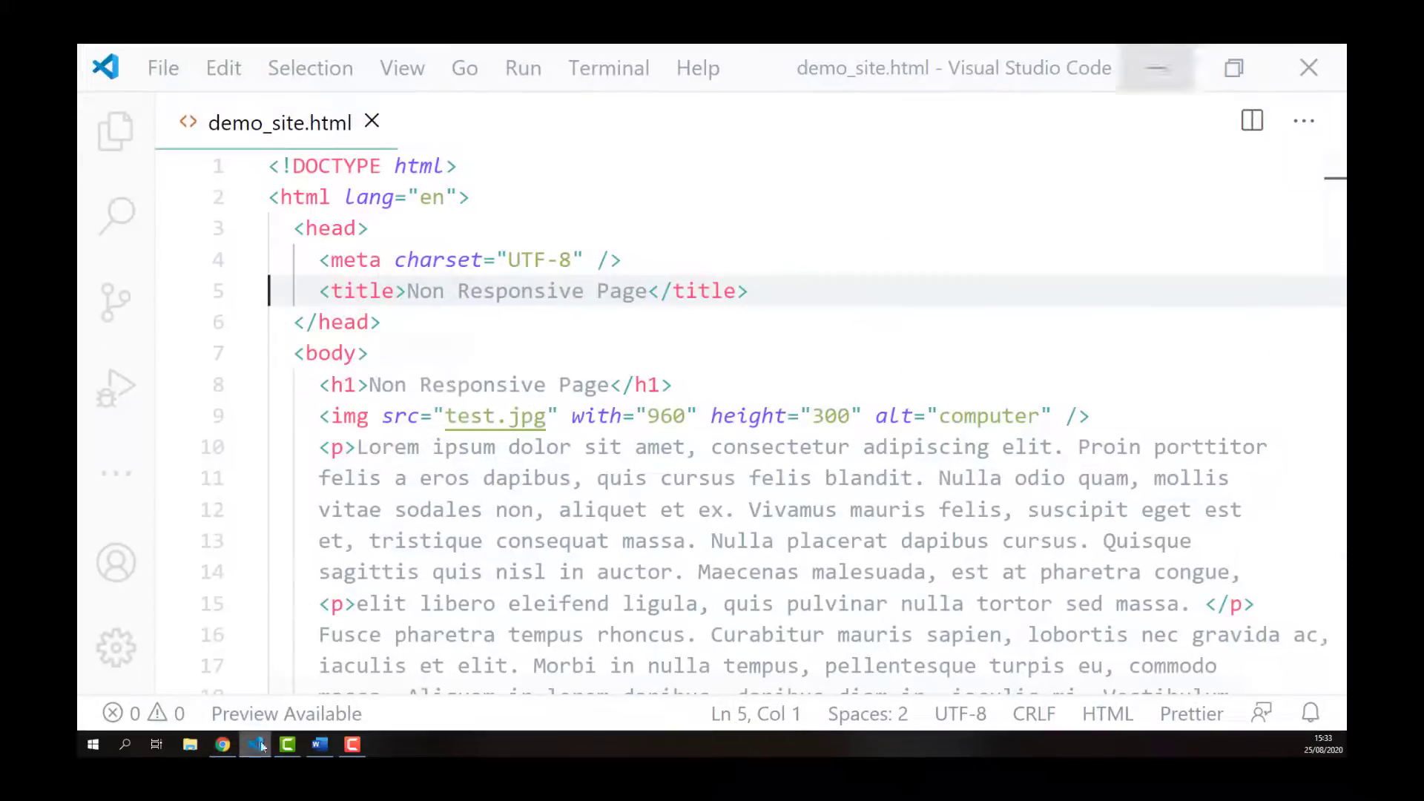
click(639, 260)
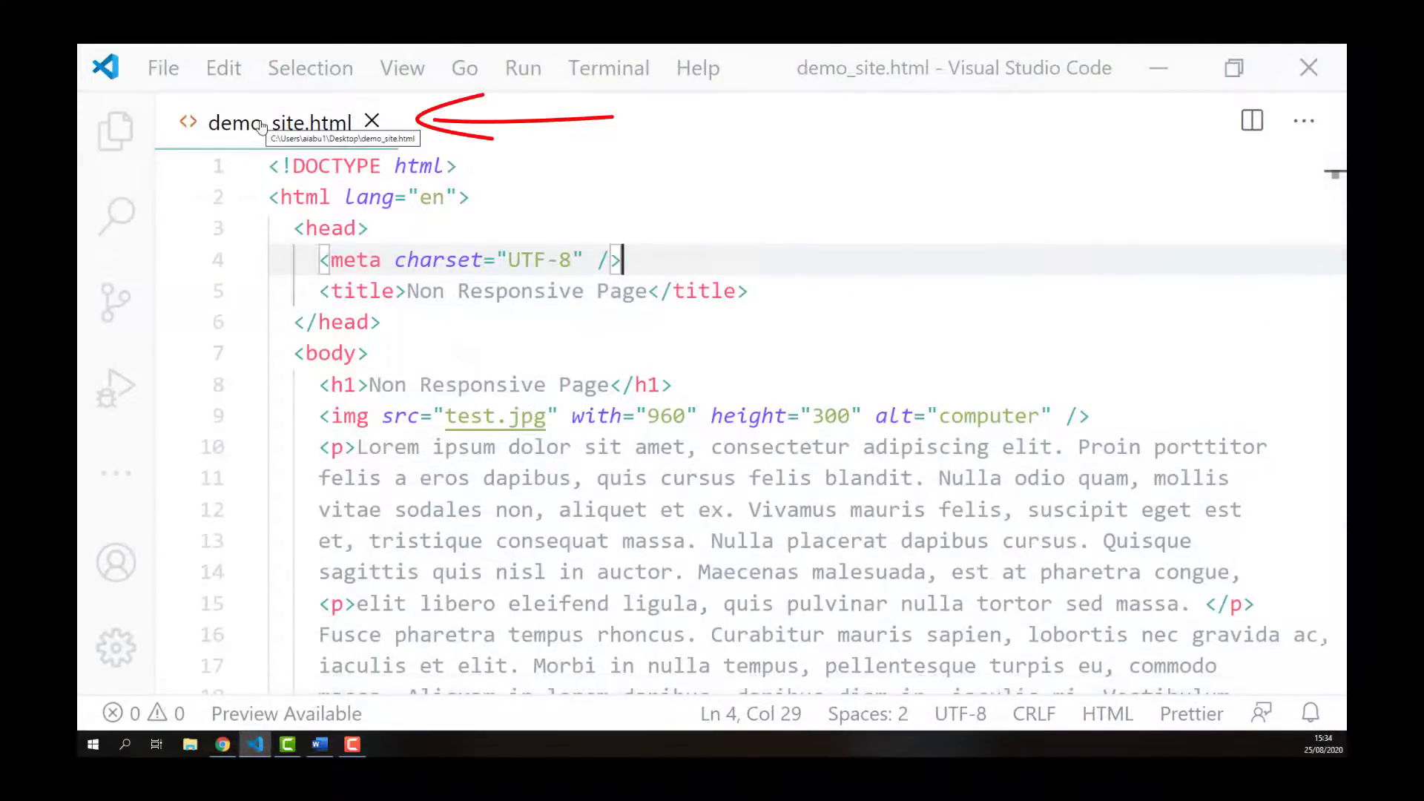
click(378, 228)
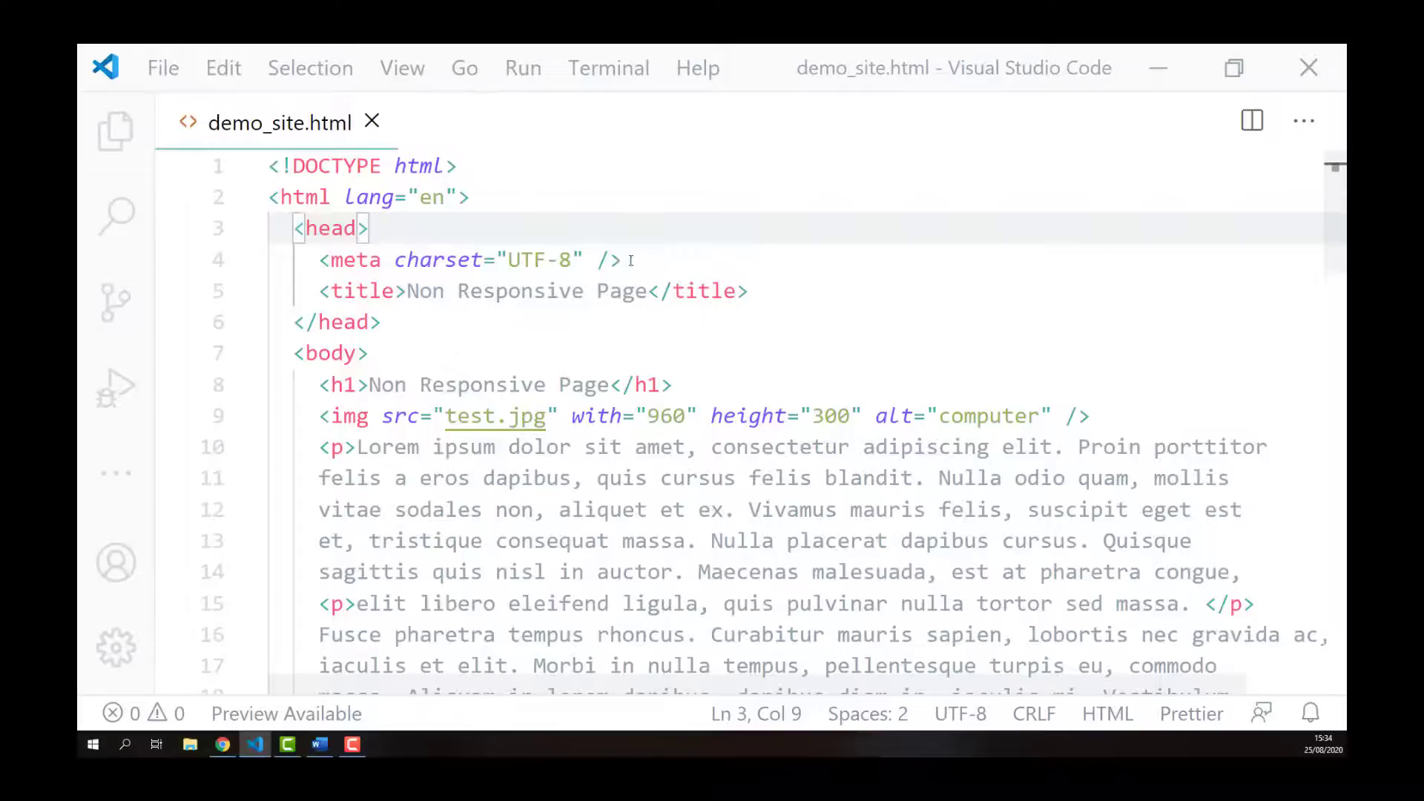
click(636, 261)
Step: Add <meta name="viewport" content="width=device-width, initial-scale=1" /> on a new line 5
key(Return)
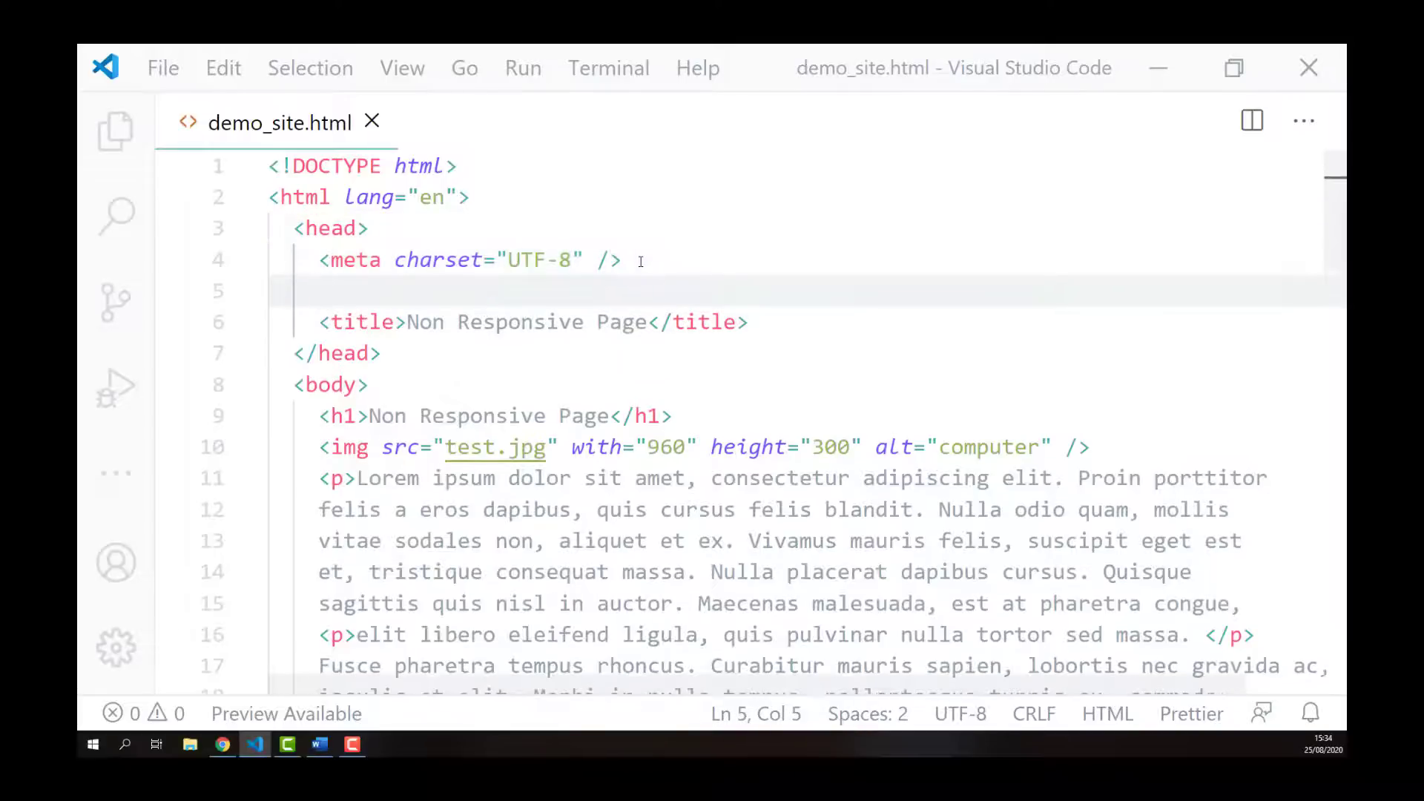
text(<meta)
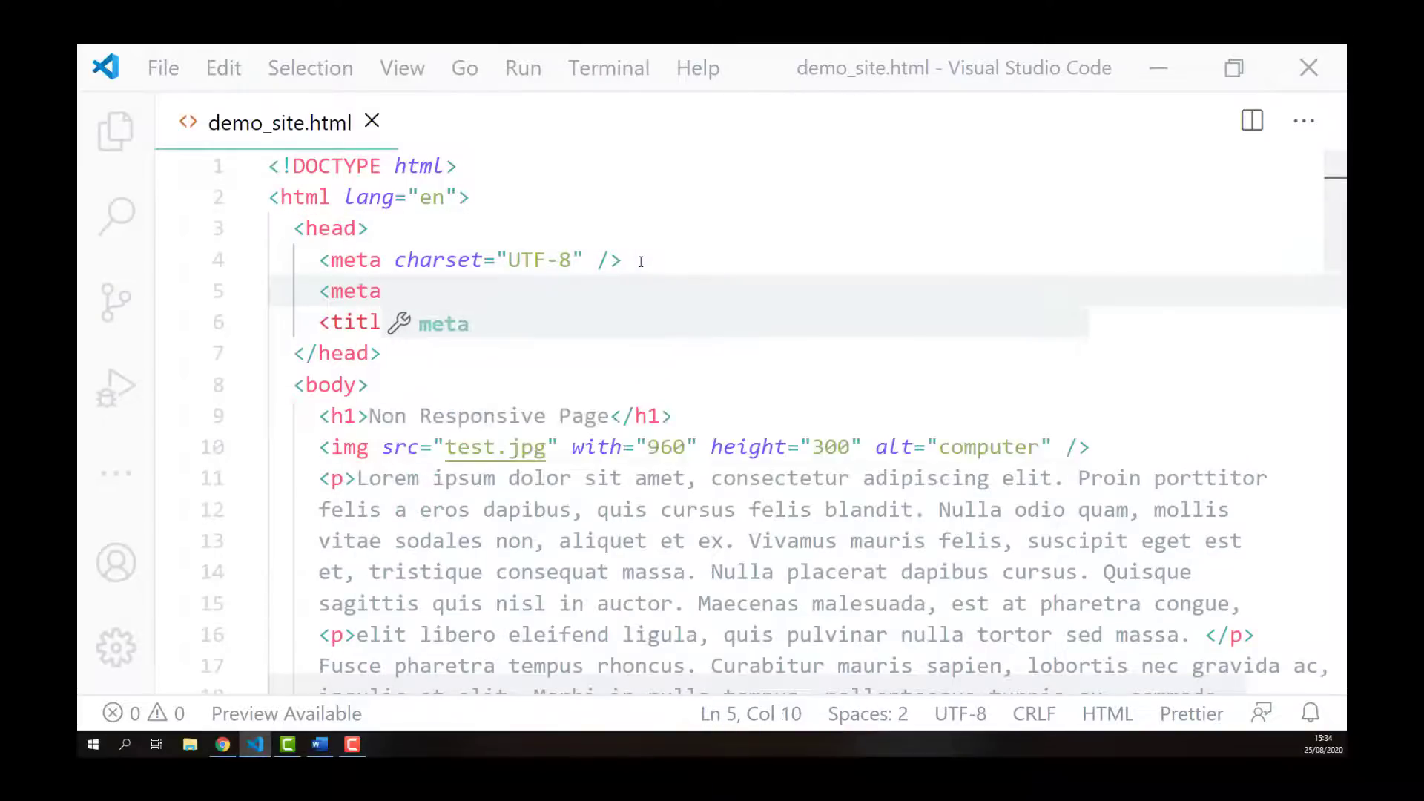
text( name)
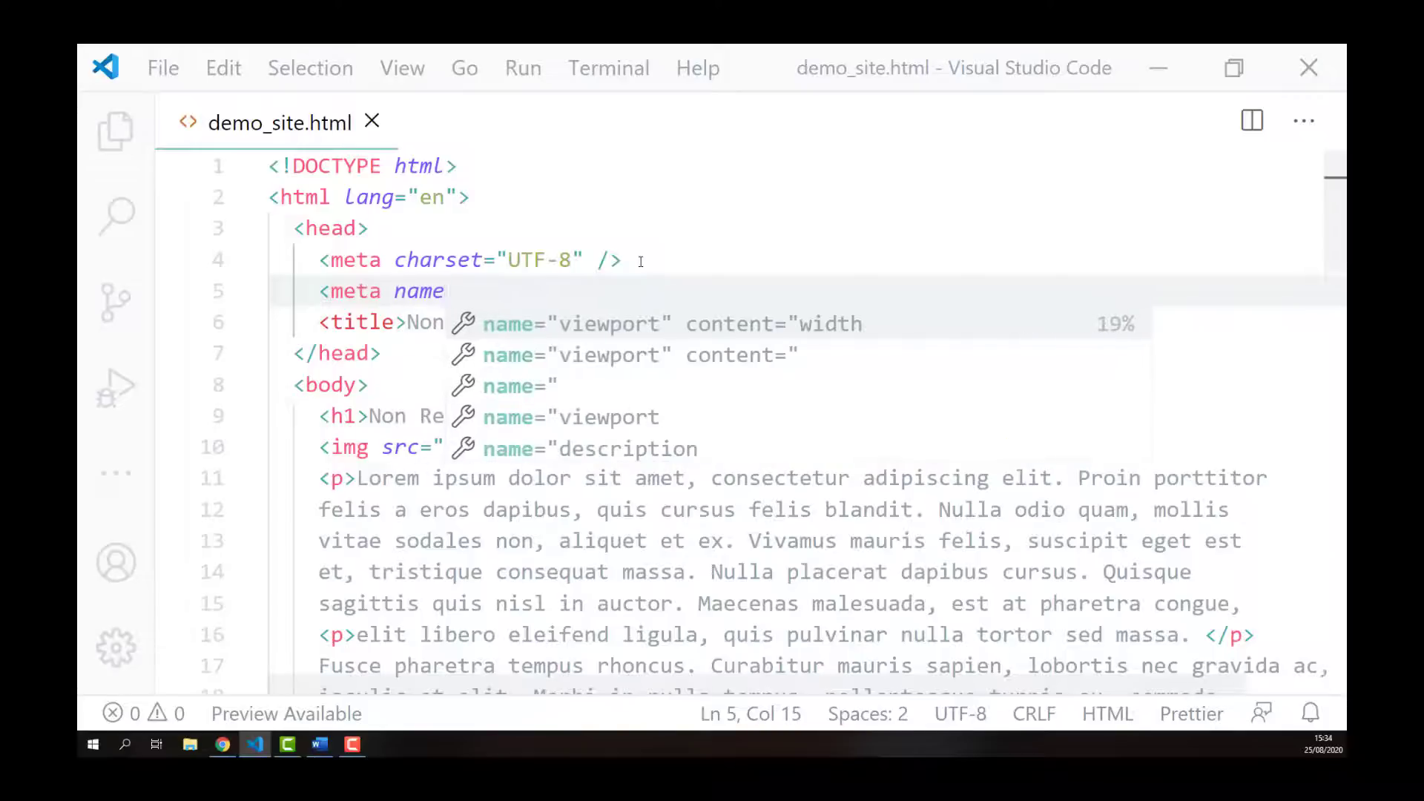
text(=)
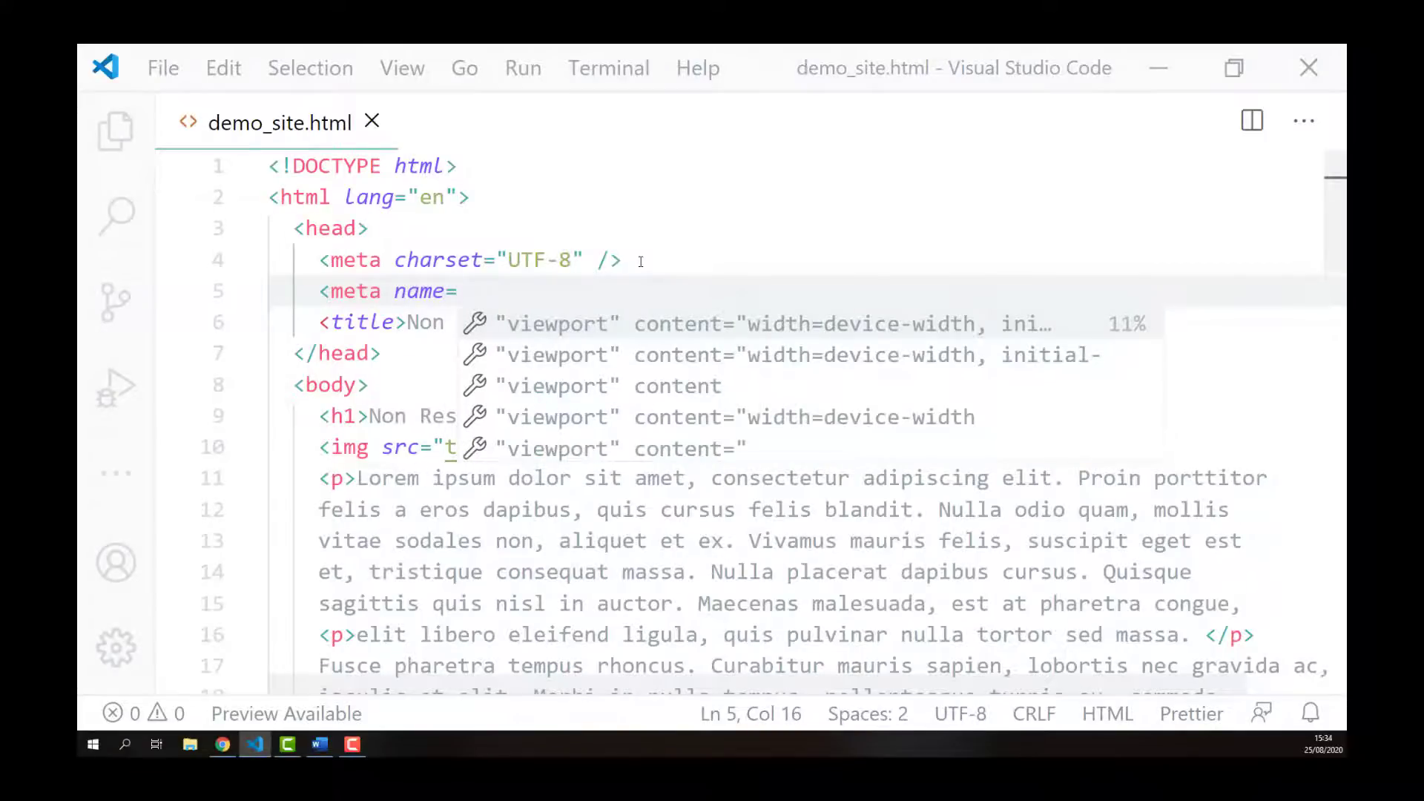
text("view)
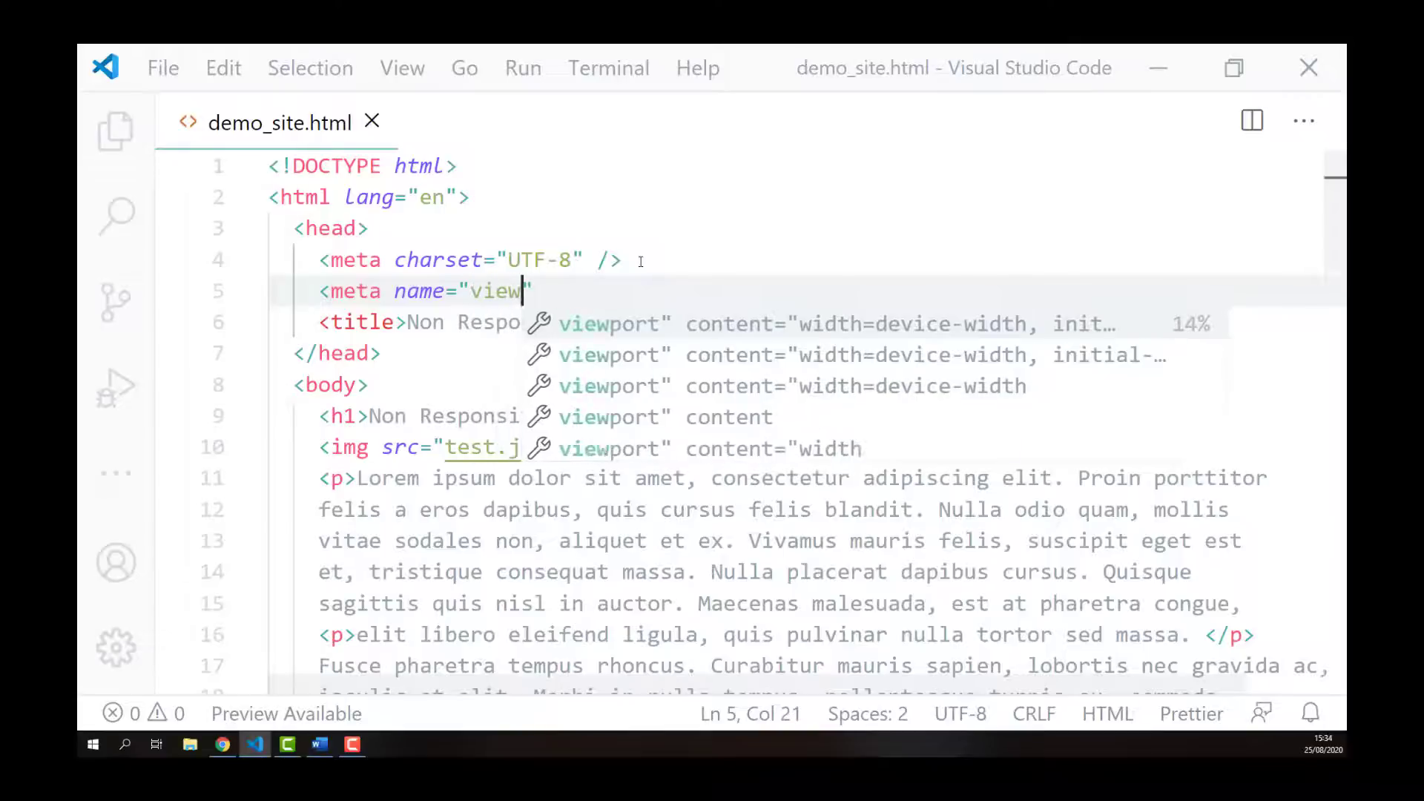
text(port)
key(Right)
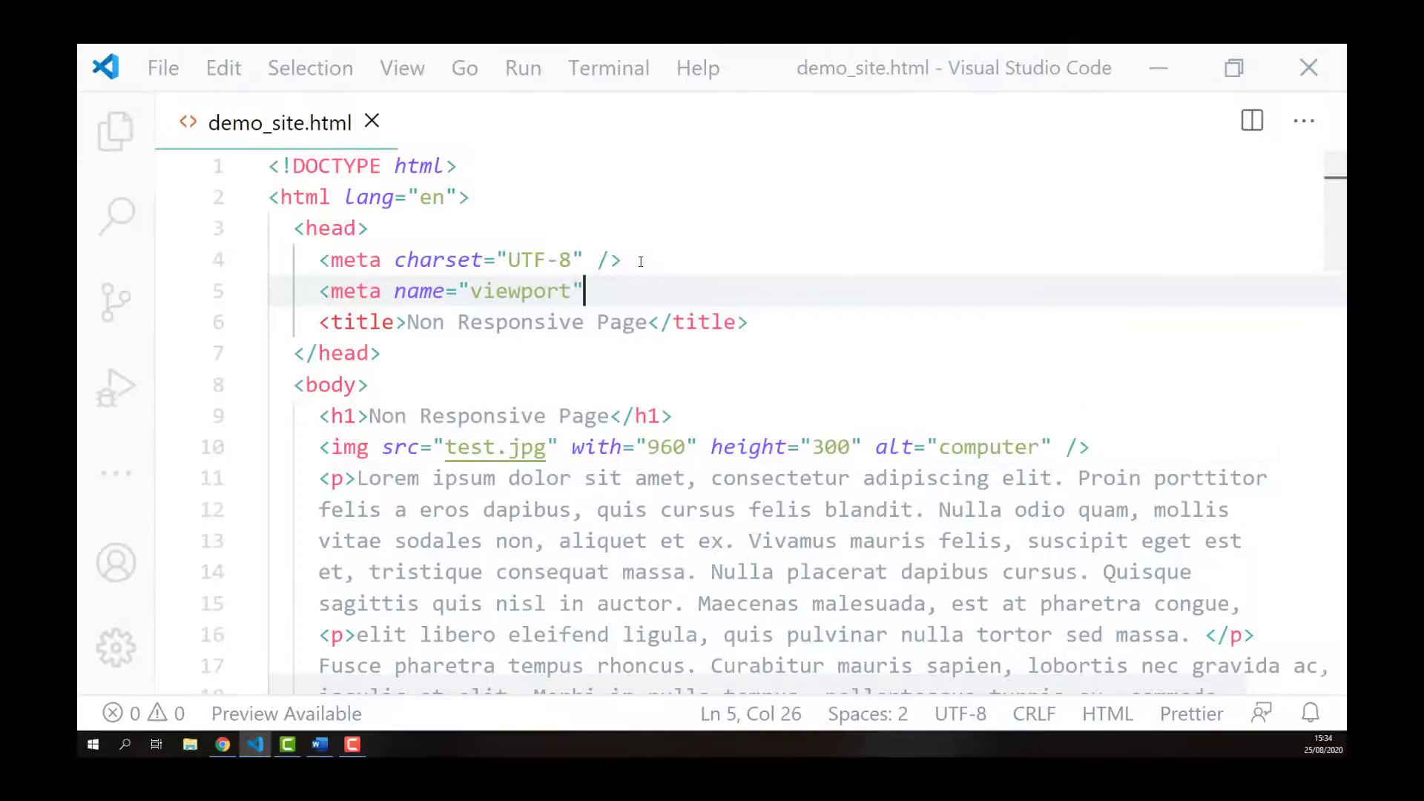
text(content)
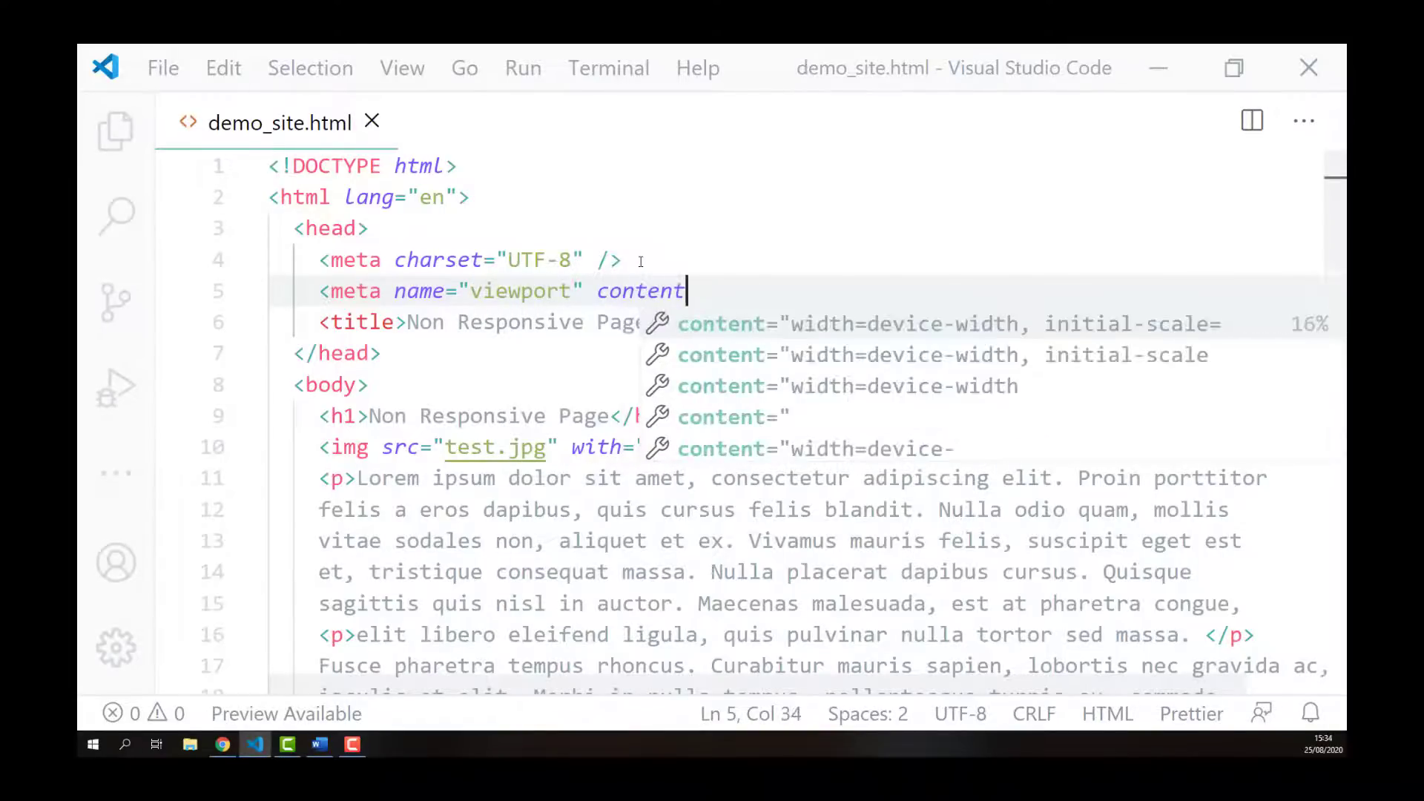
text(=)
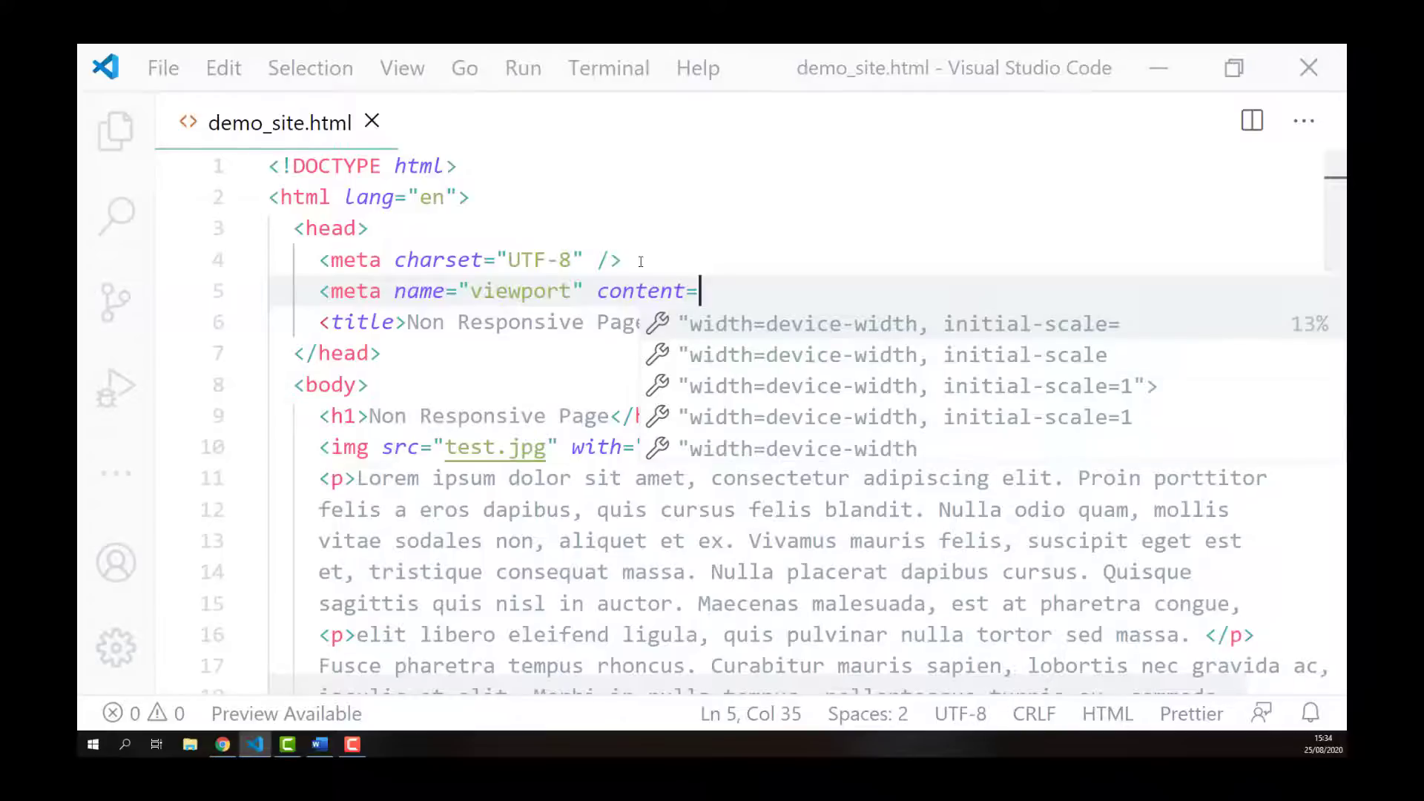
text("wid)
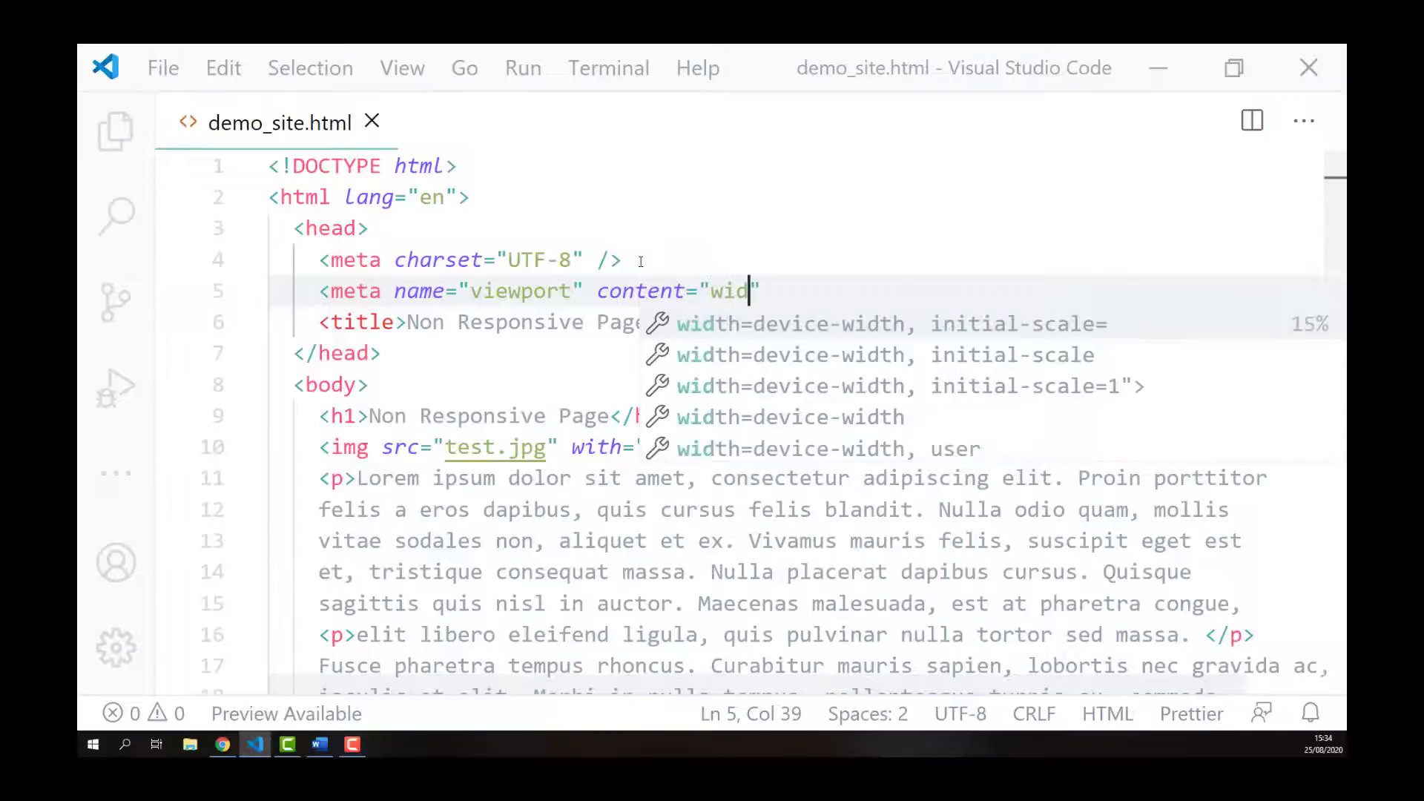
text(th=)
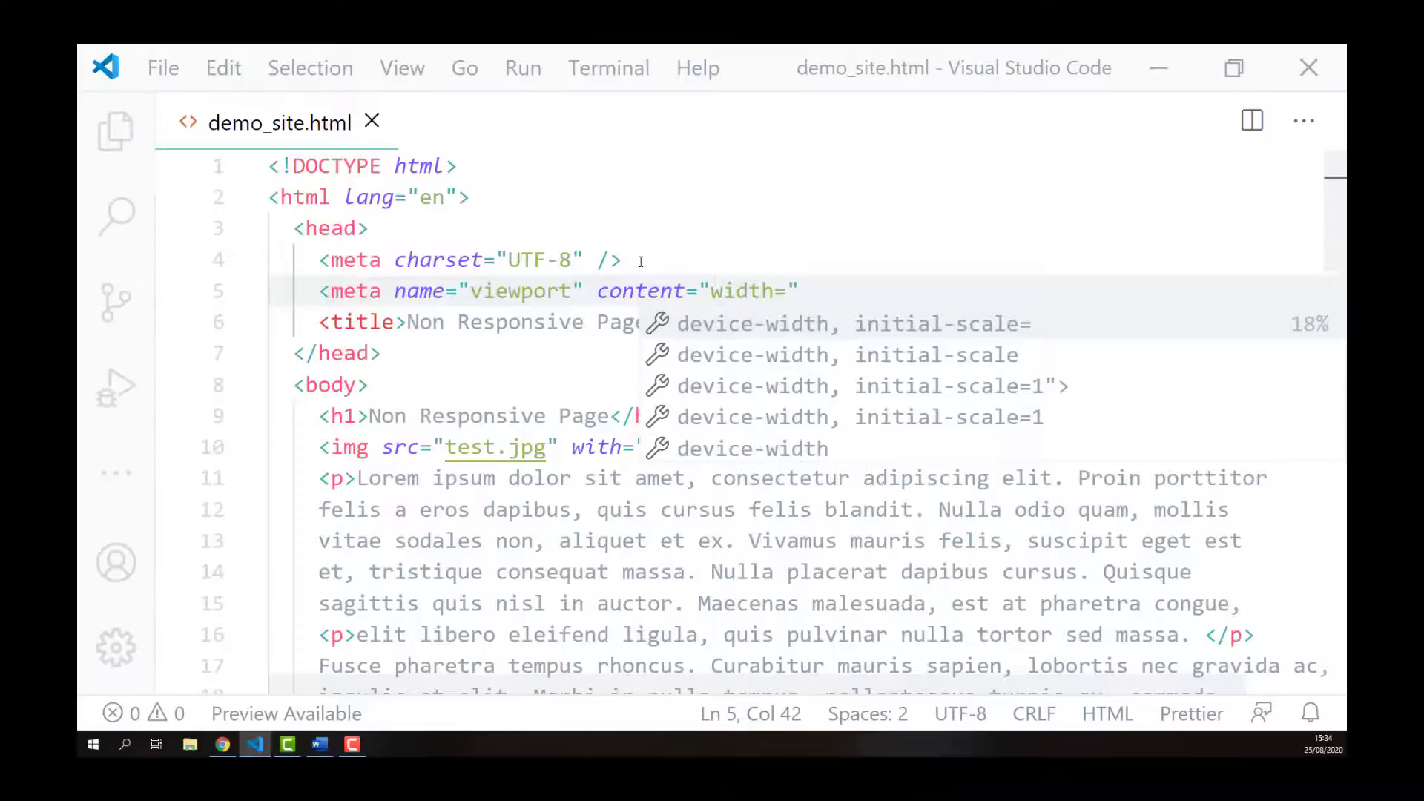
text(device-)
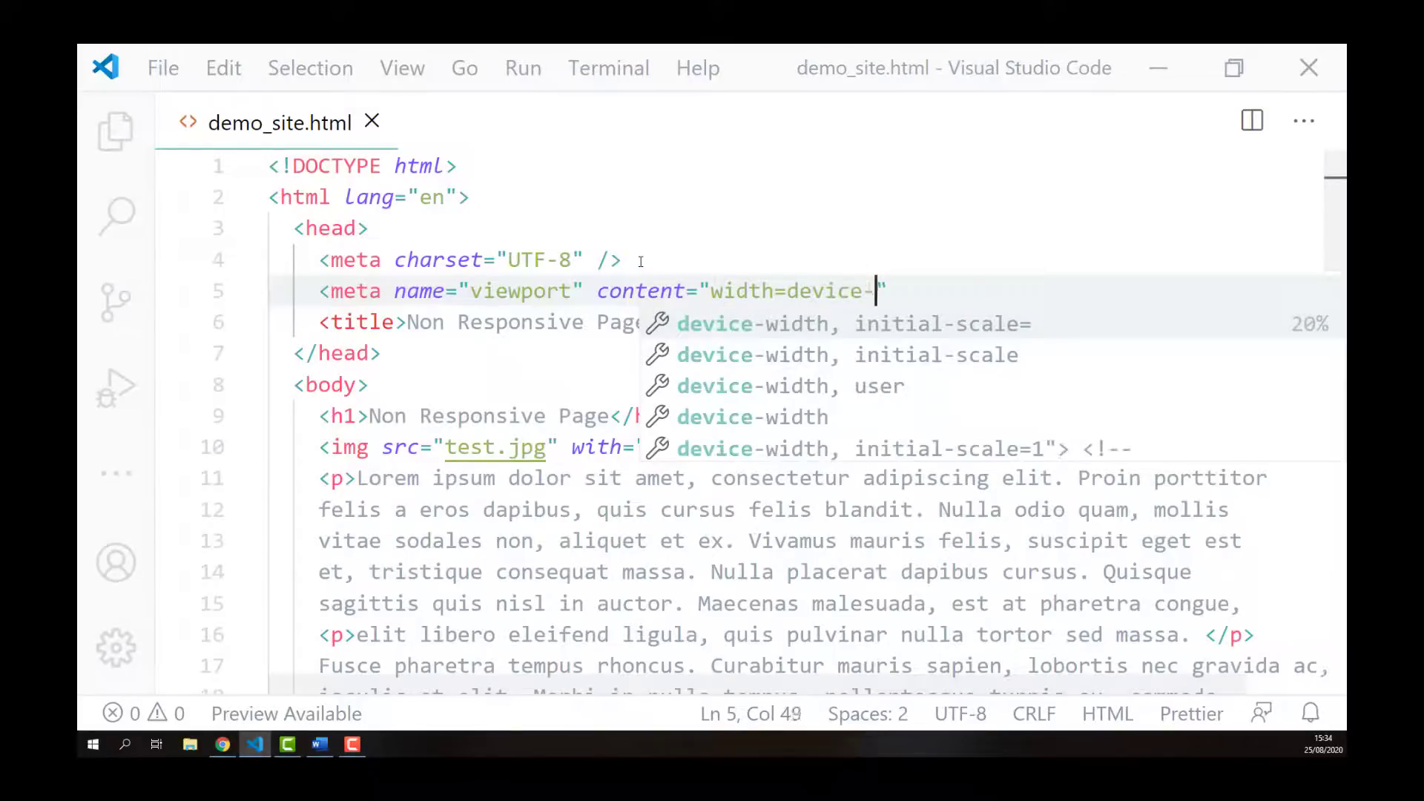
text(width)
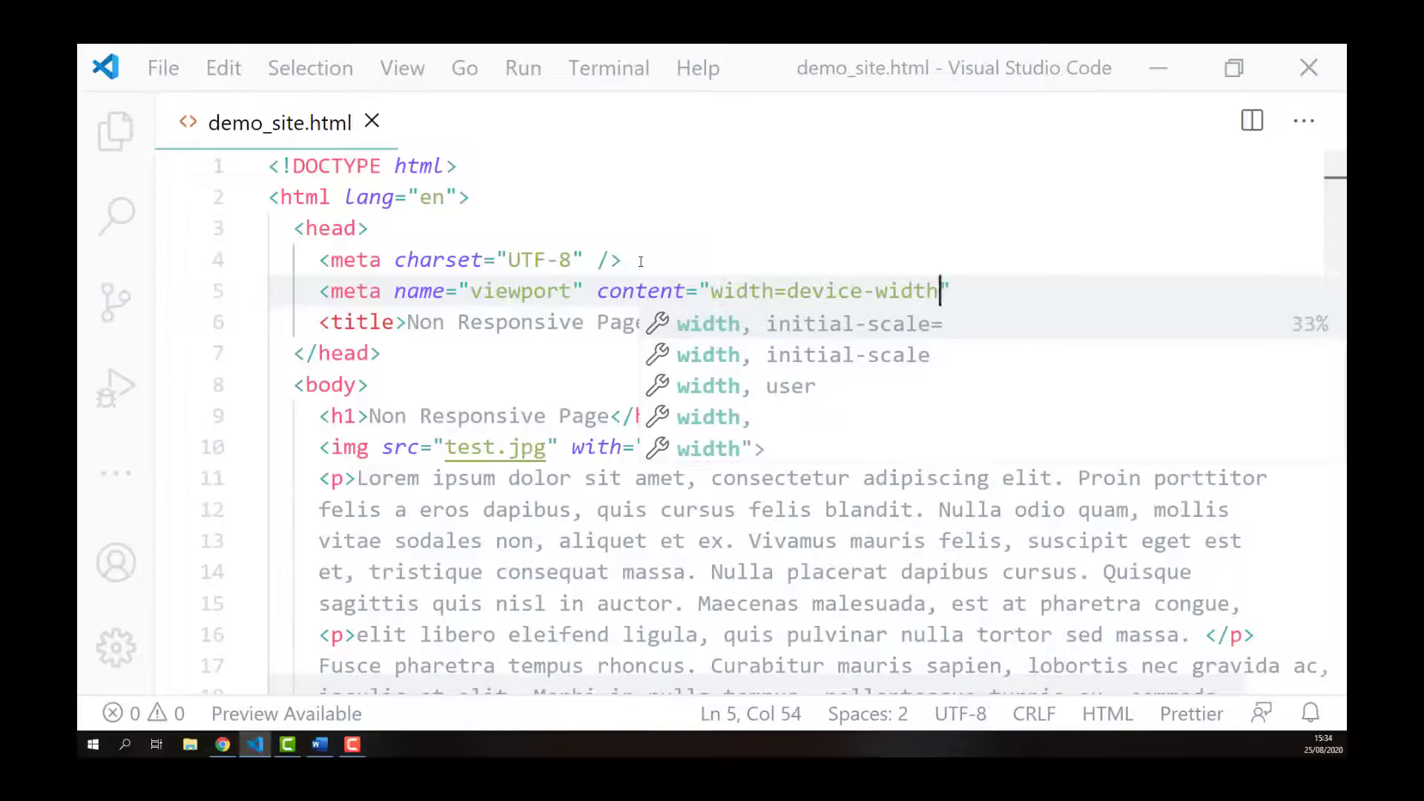
text(, initi)
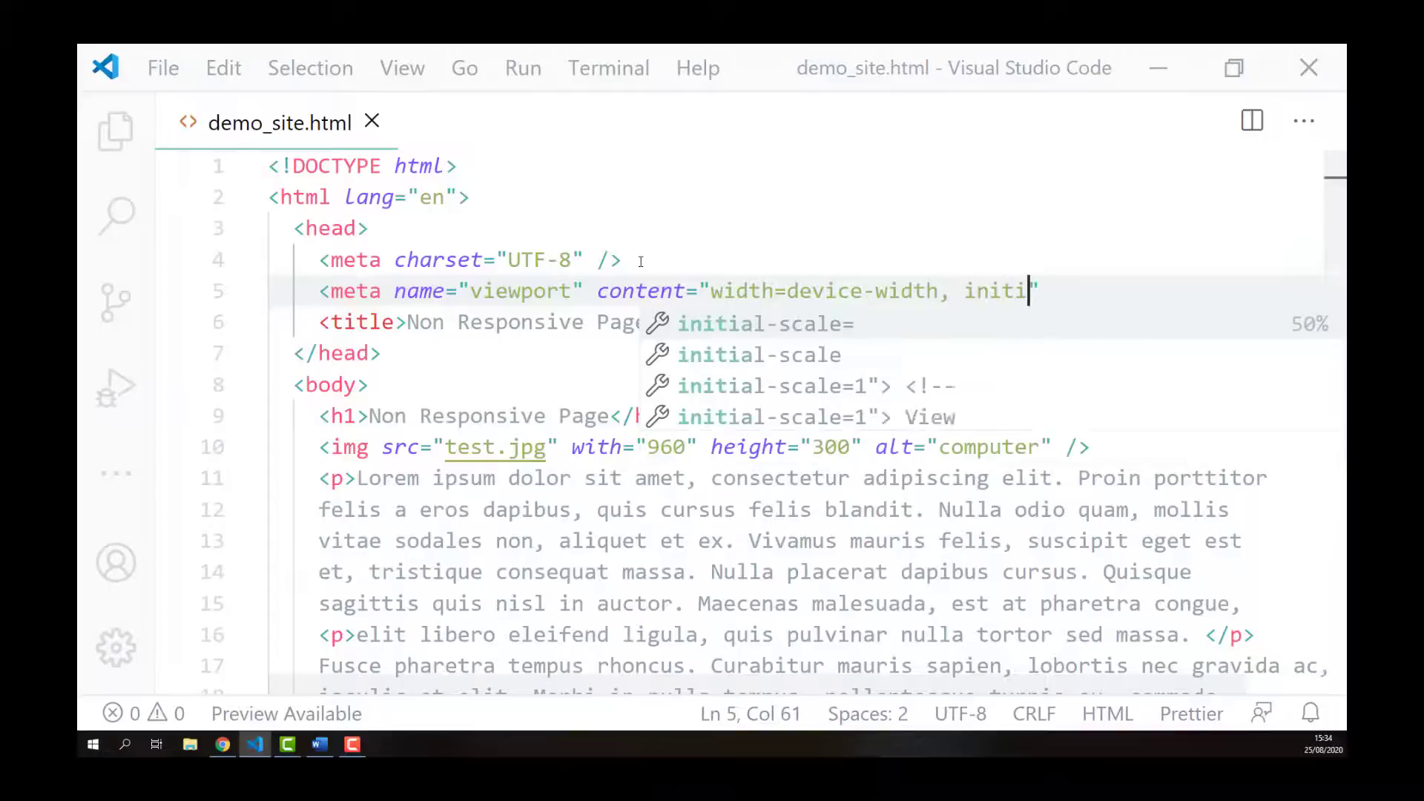
text(al-sca)
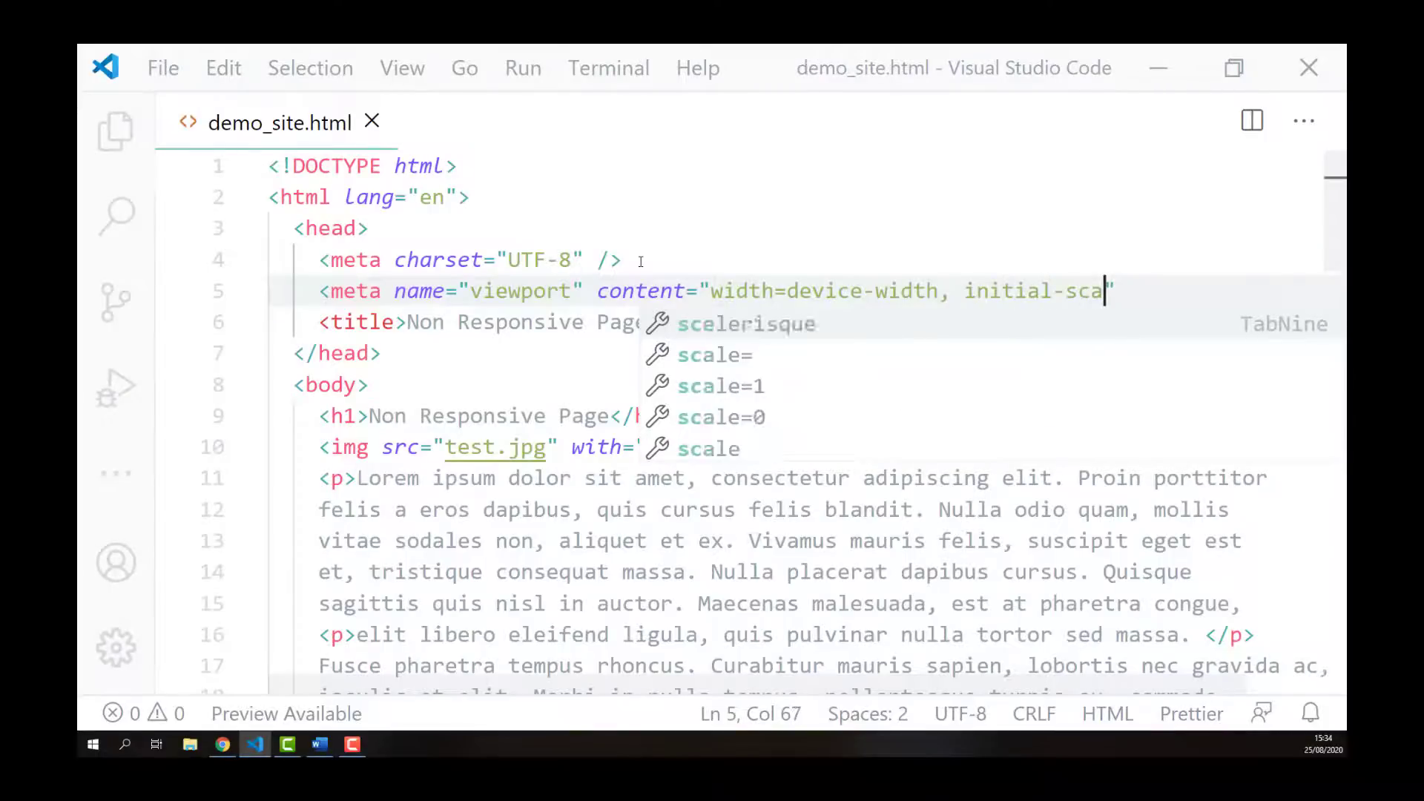
text(le=)
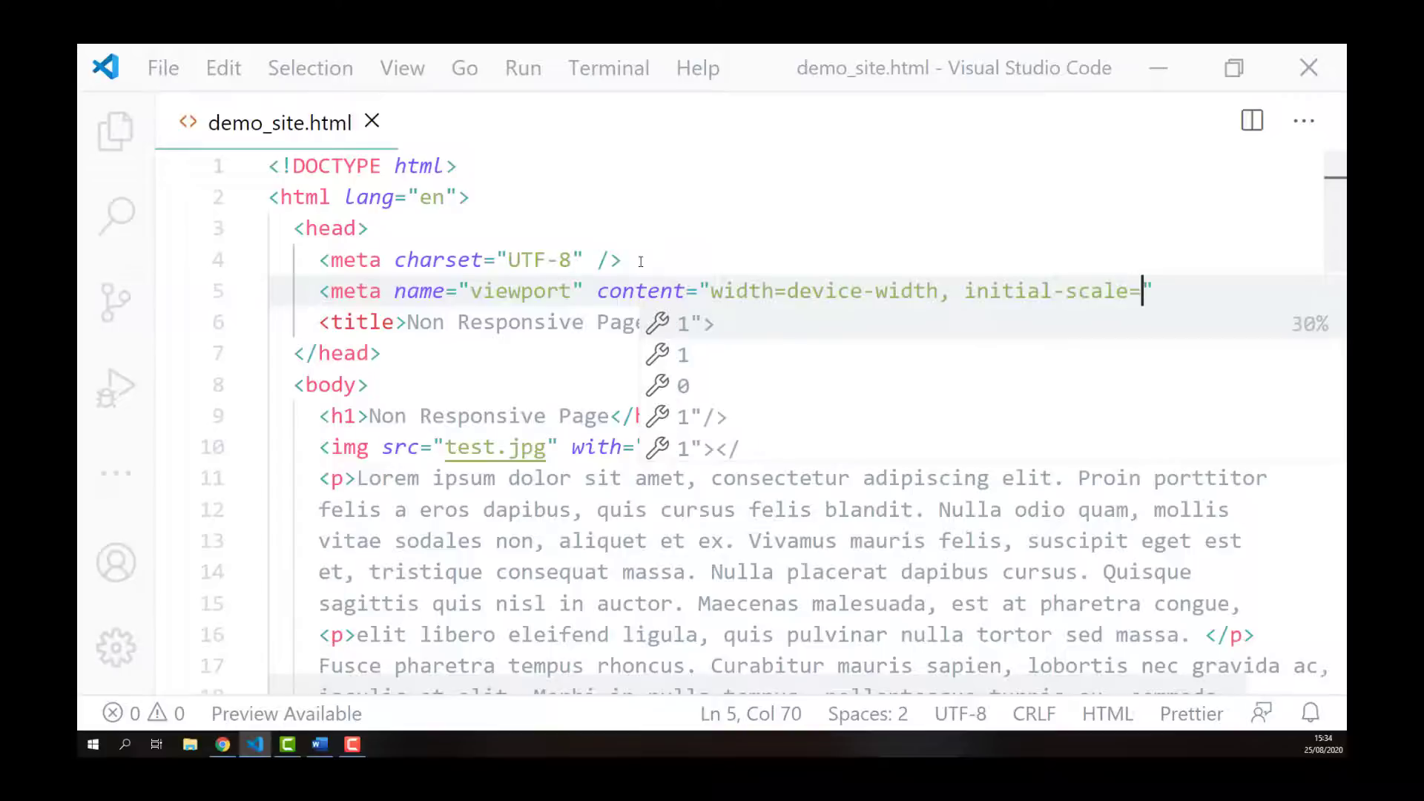
text(1)
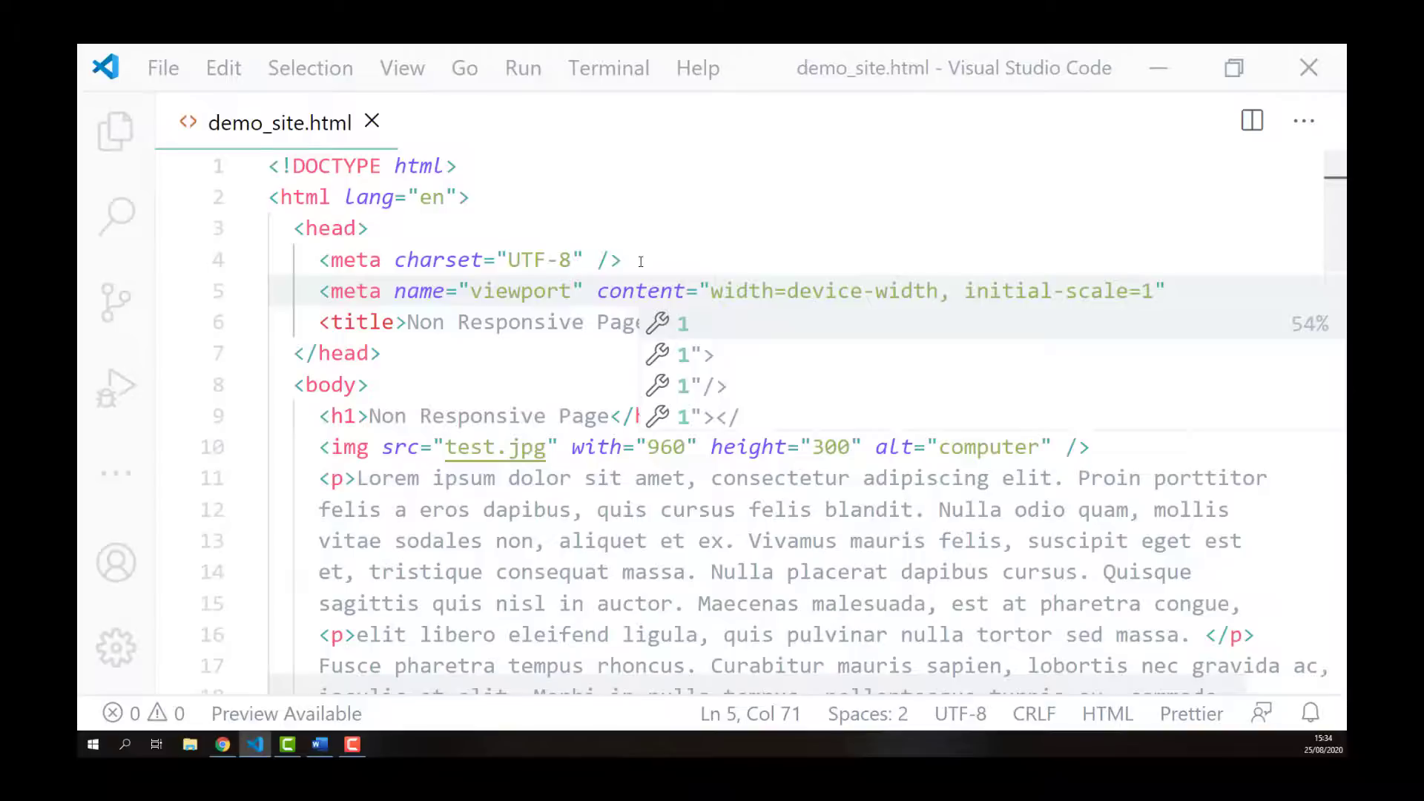
key(Right)
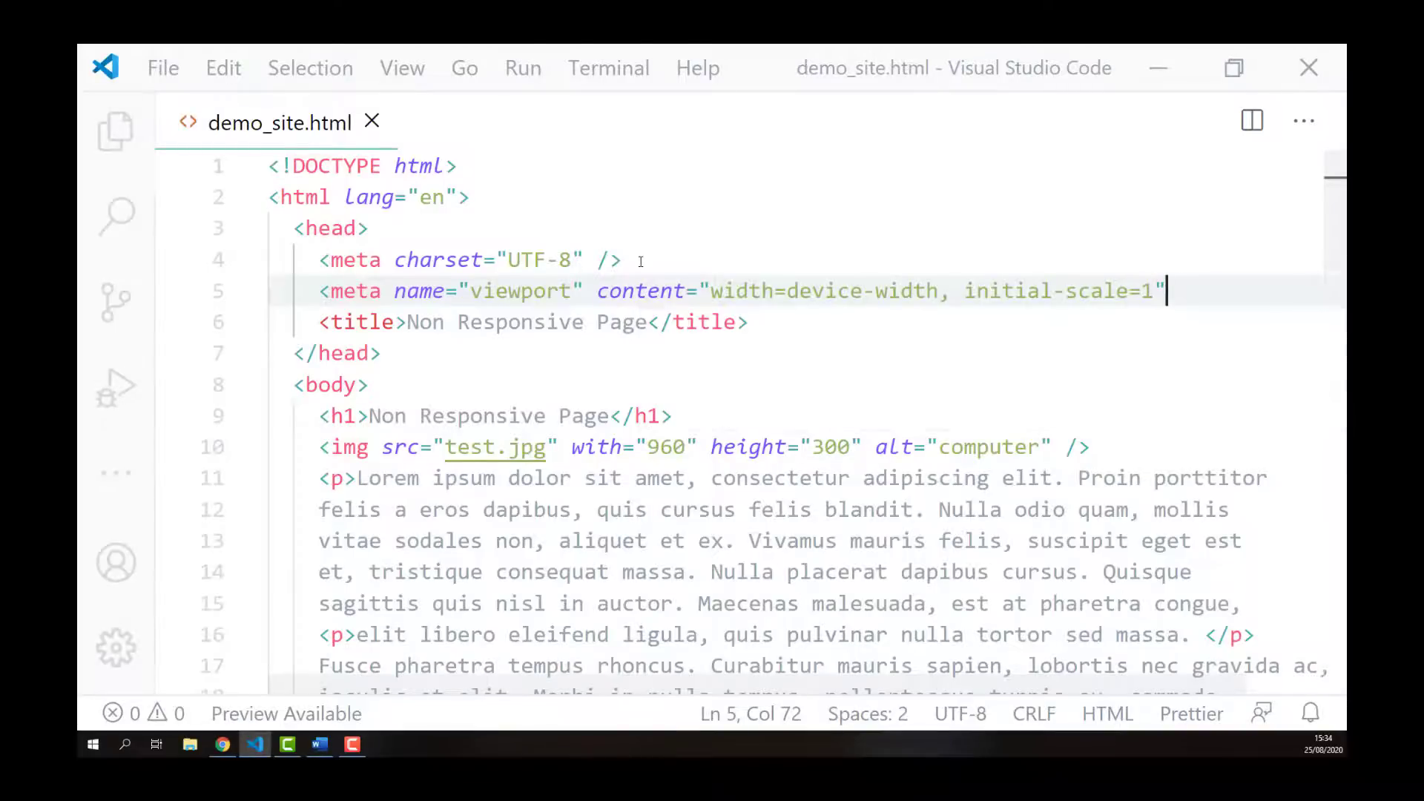
text(/>)
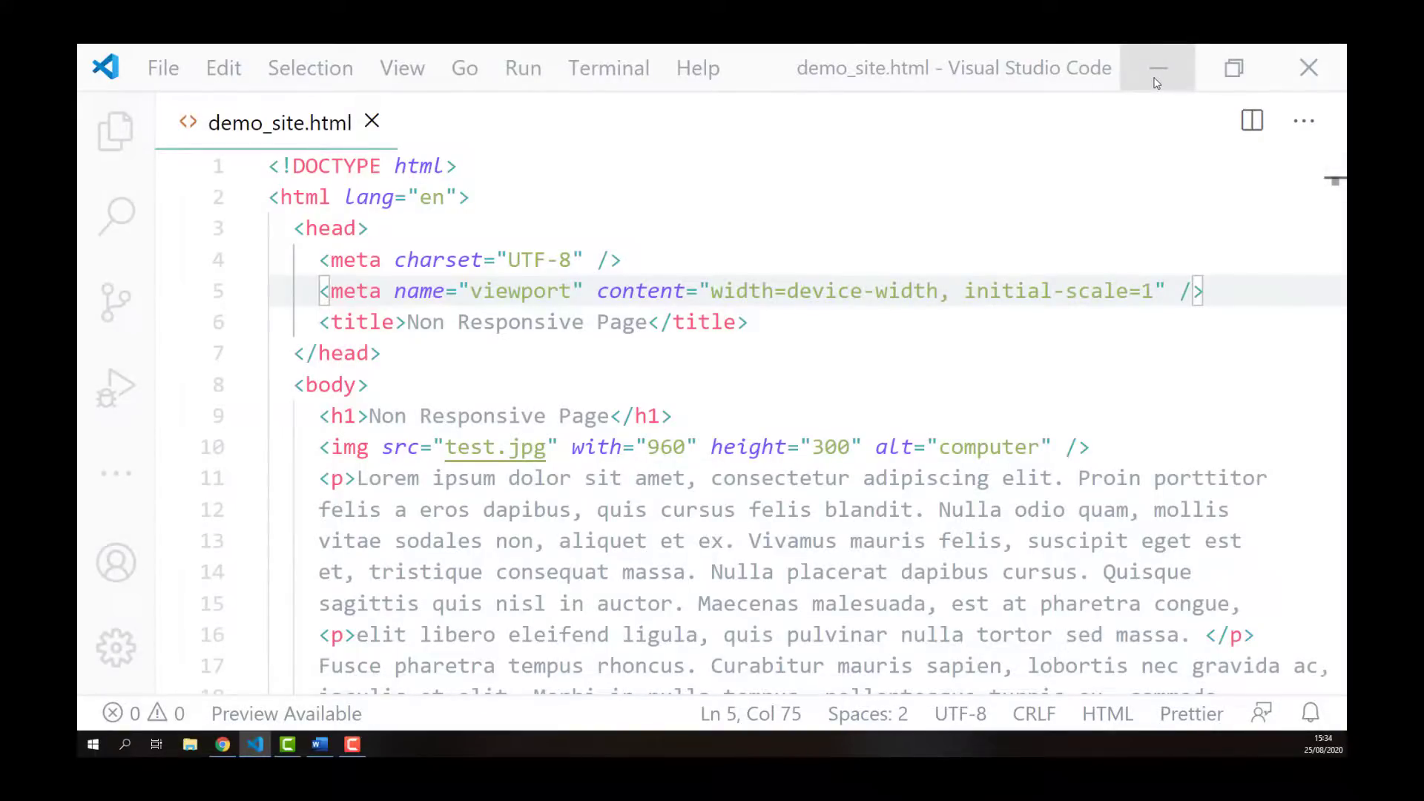
click(1157, 81)
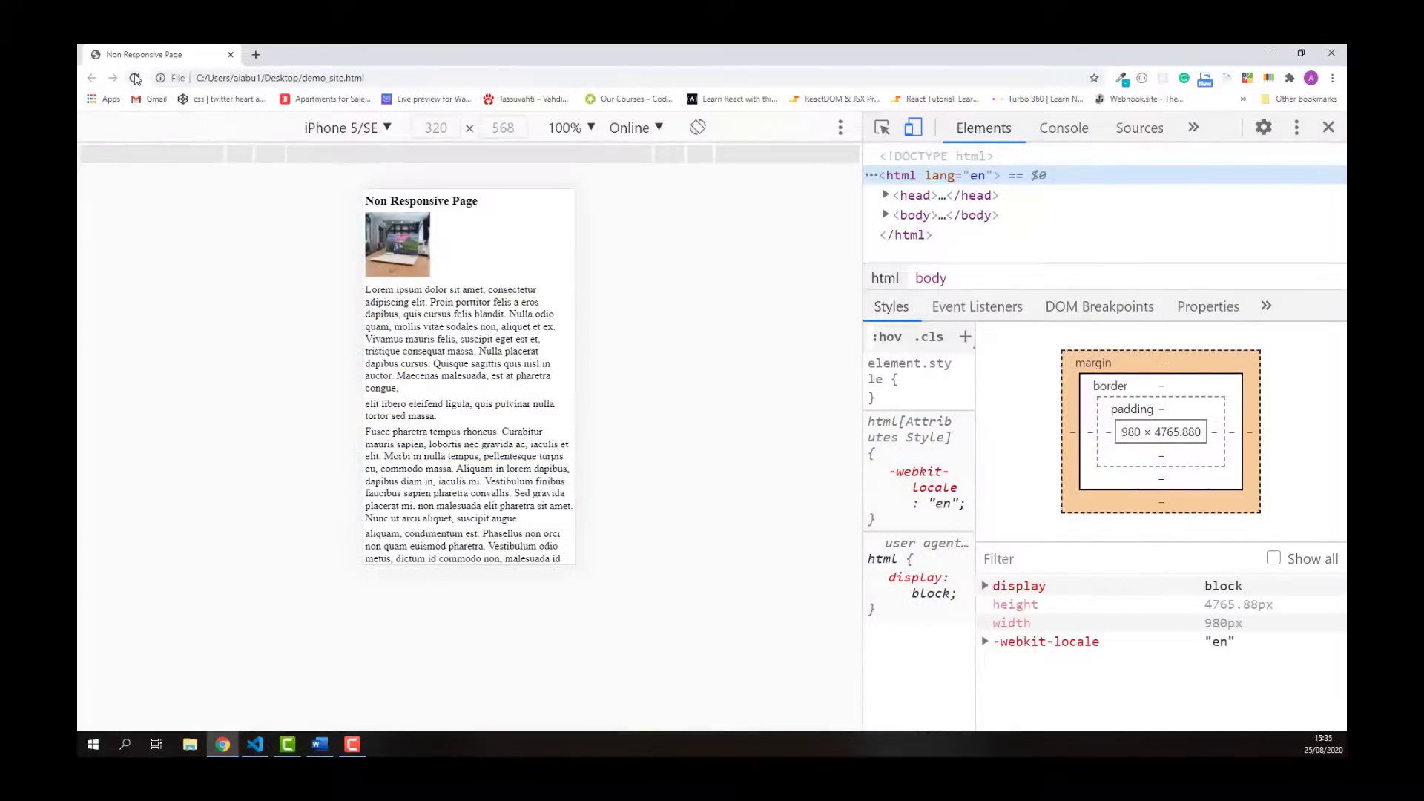
click(135, 78)
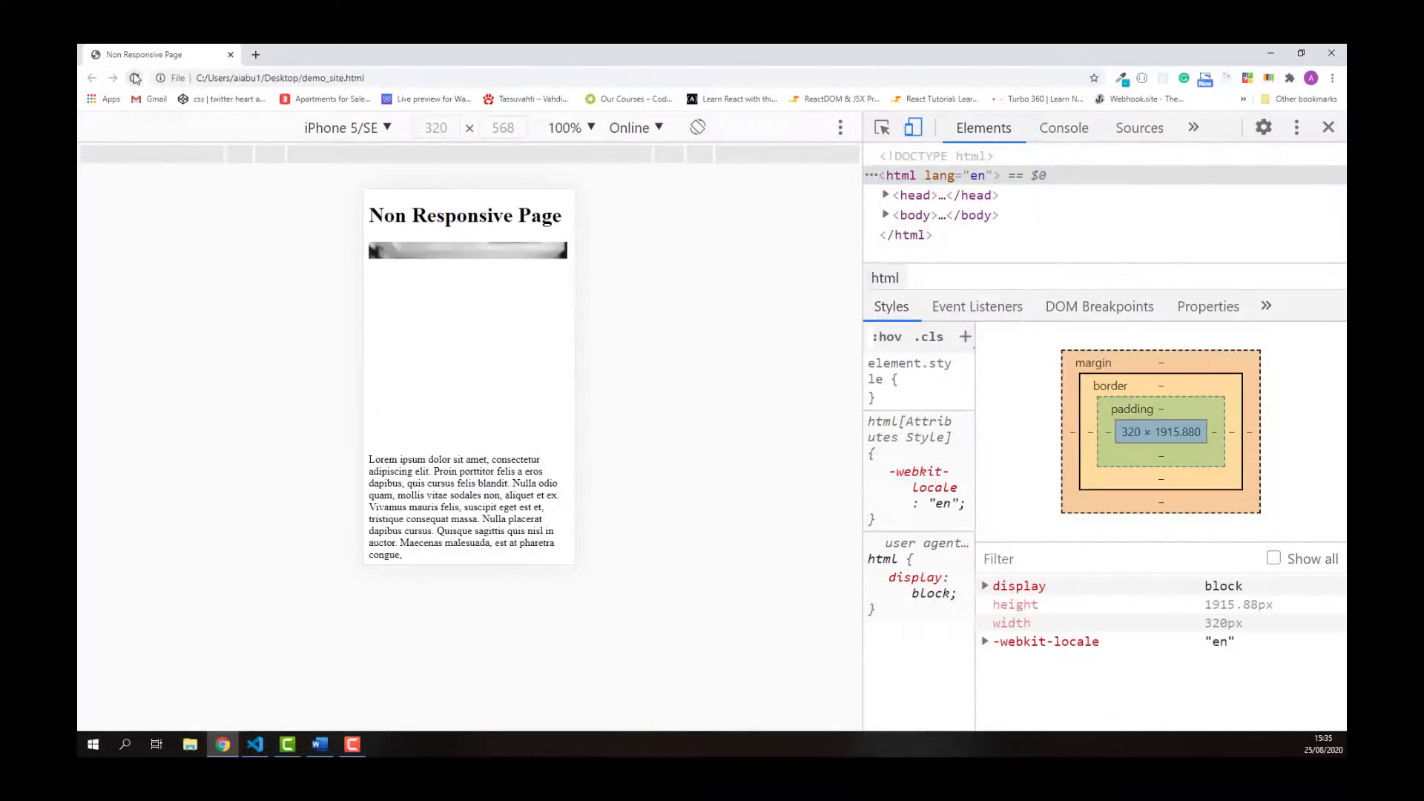